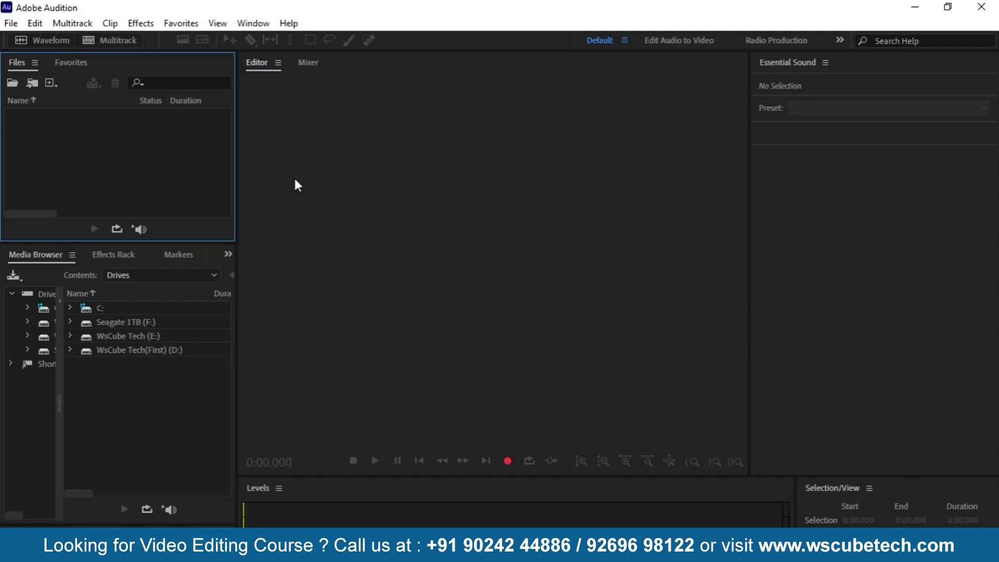
- Create a new audio file named record1, keeping the 48000 Hz sample rate, Stereo channels and 32 (float) bit depth
right_click(149, 173)
mouse_move(240, 179)
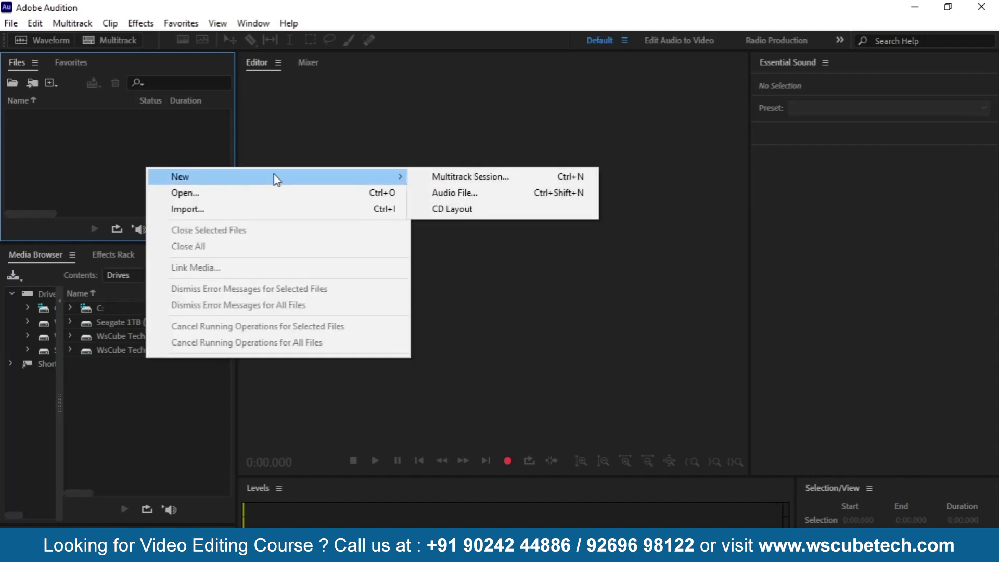
left_click(471, 195)
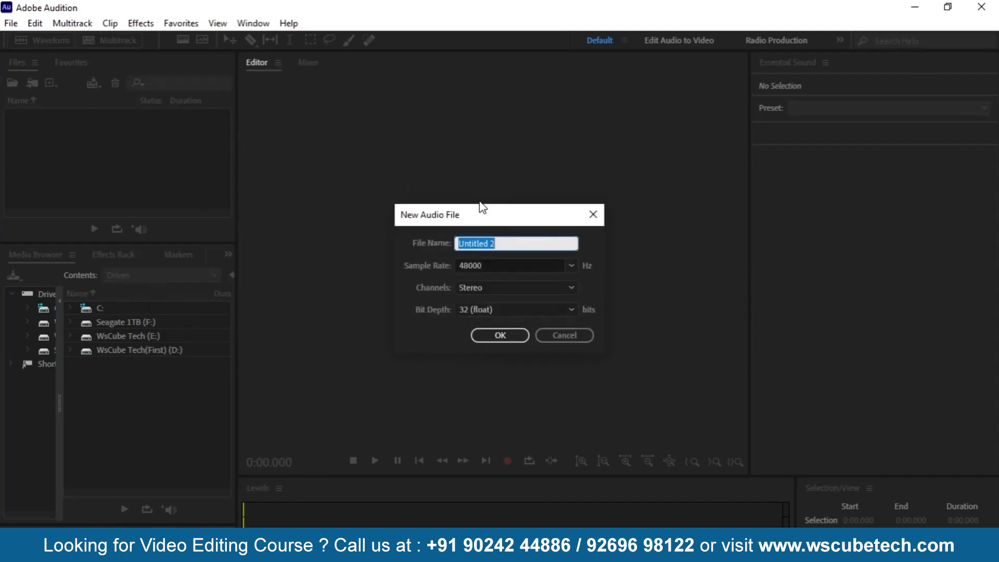
type("record1")
key("Return")
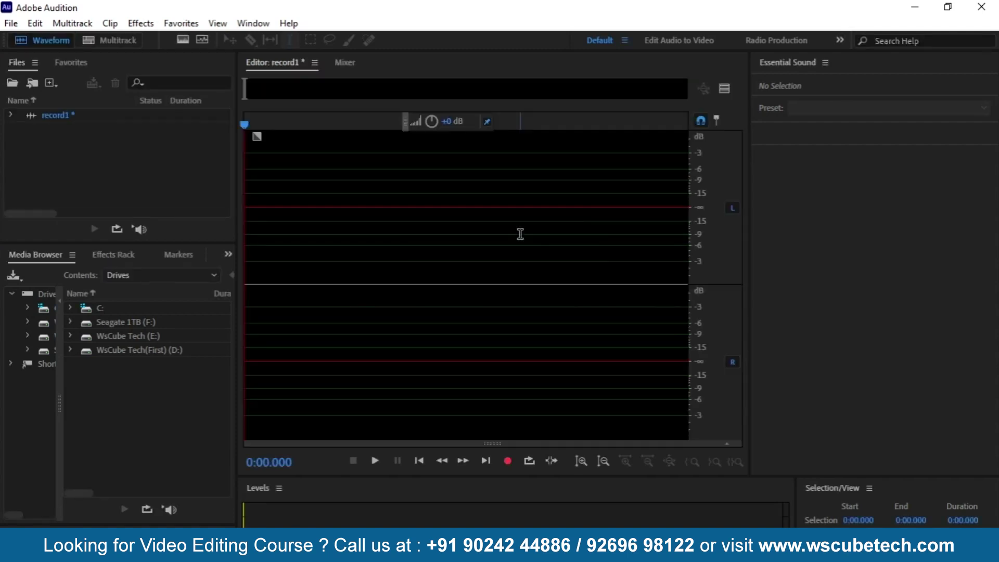
- Record a voice clip about 5.3 seconds long into record1 and play it back
left_click(510, 463)
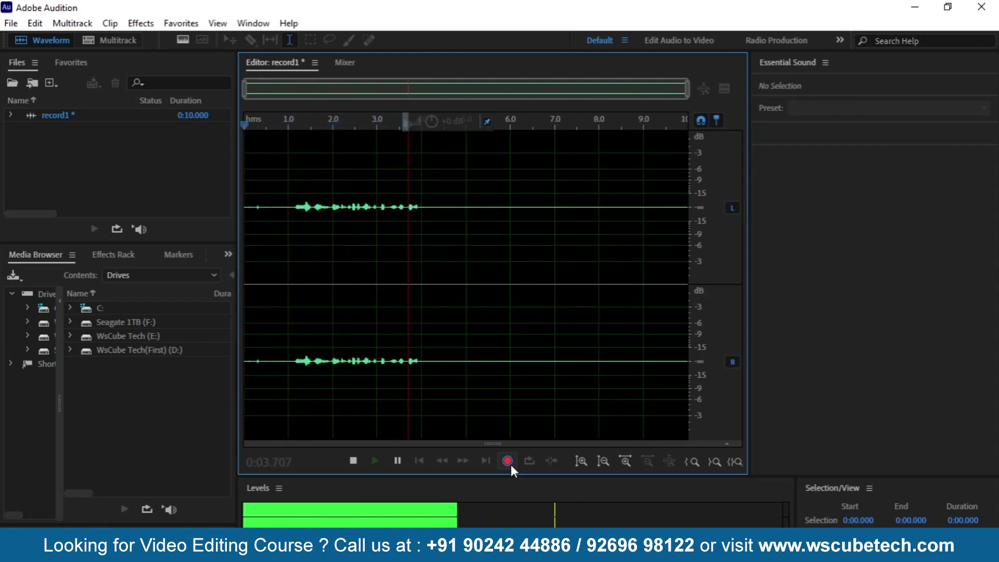
left_click(510, 466)
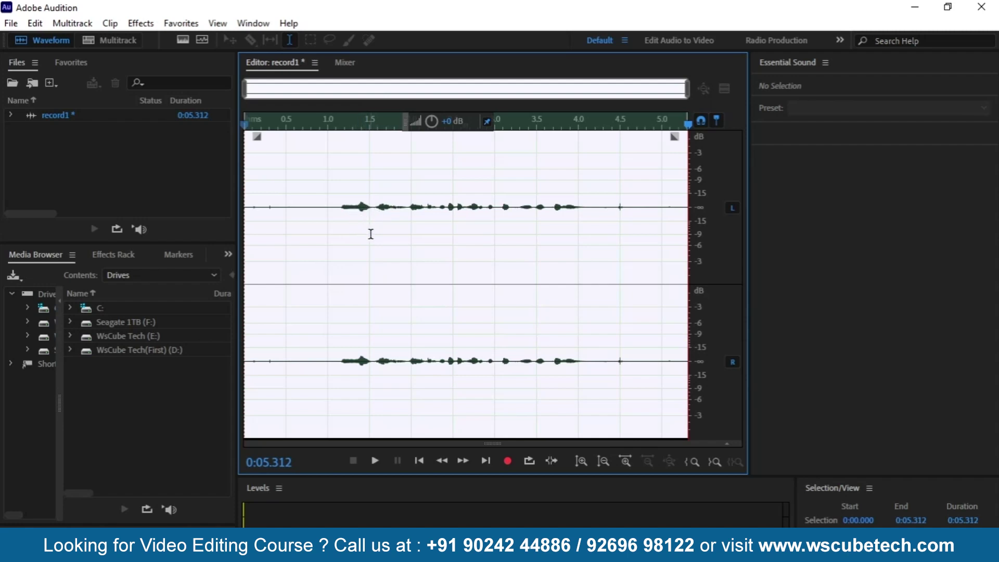
key("space")
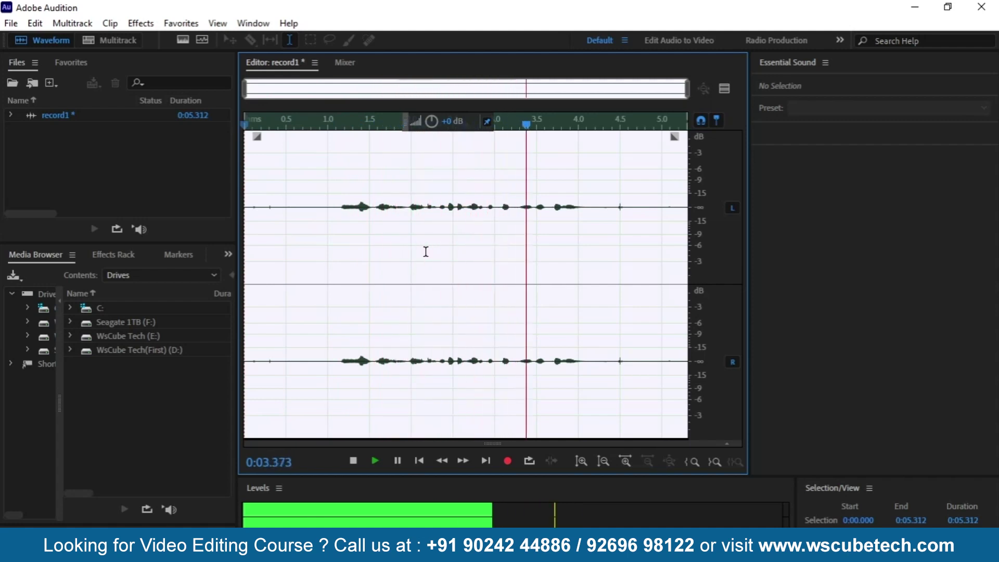
key("space")
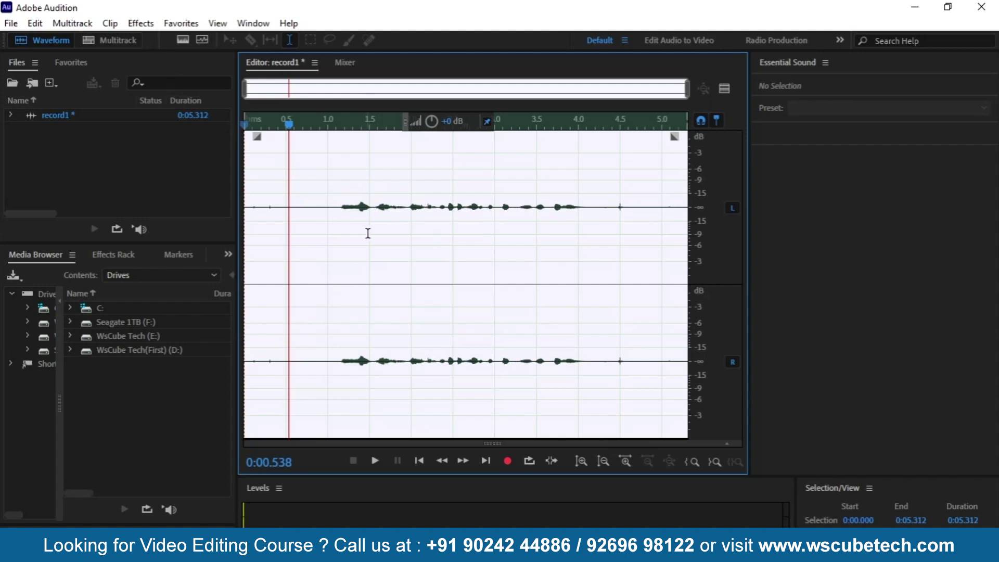
- Apply the Normalize process to the entire recording to raise its level
left_click(141, 24)
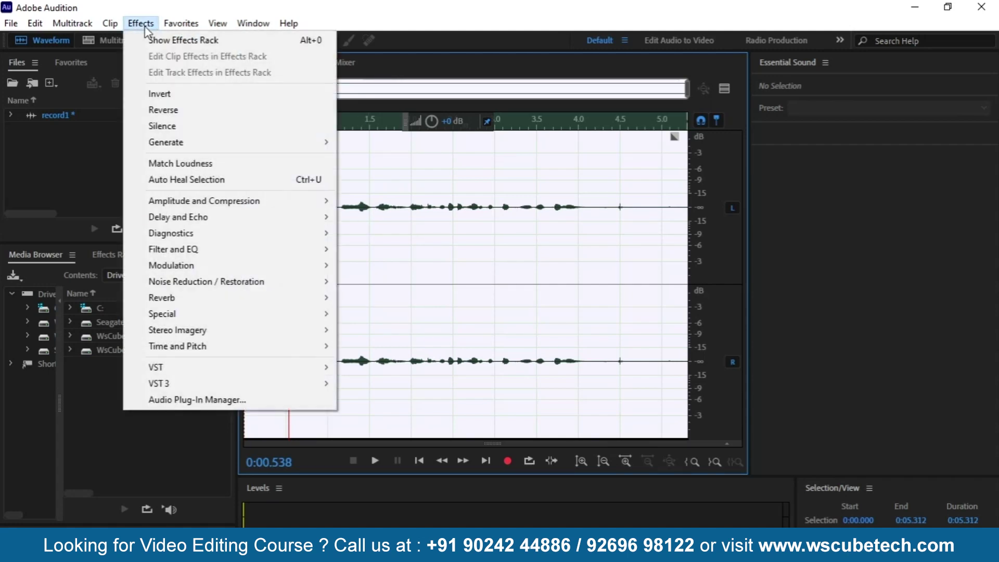
mouse_move(229, 206)
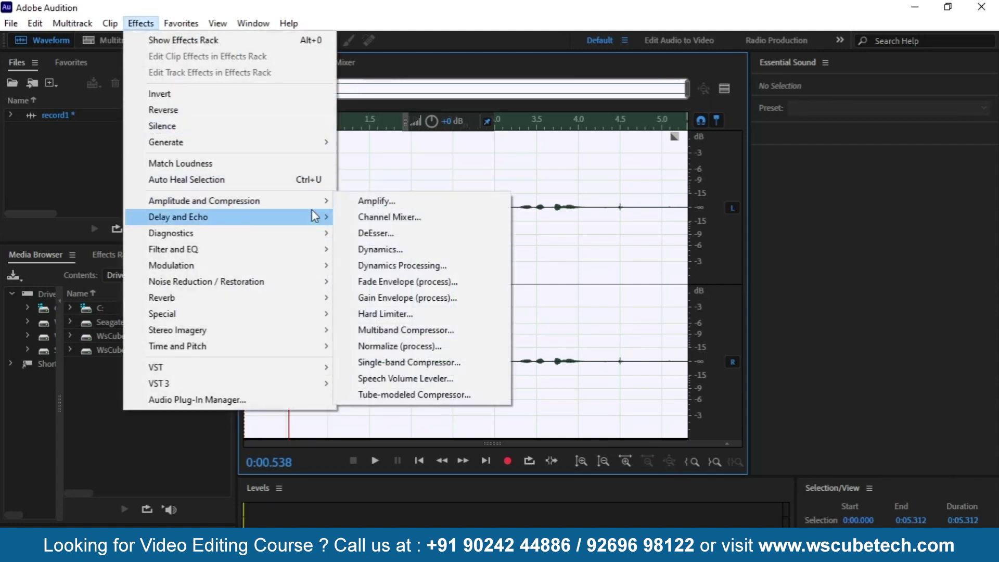
left_click(420, 346)
left_click(504, 327)
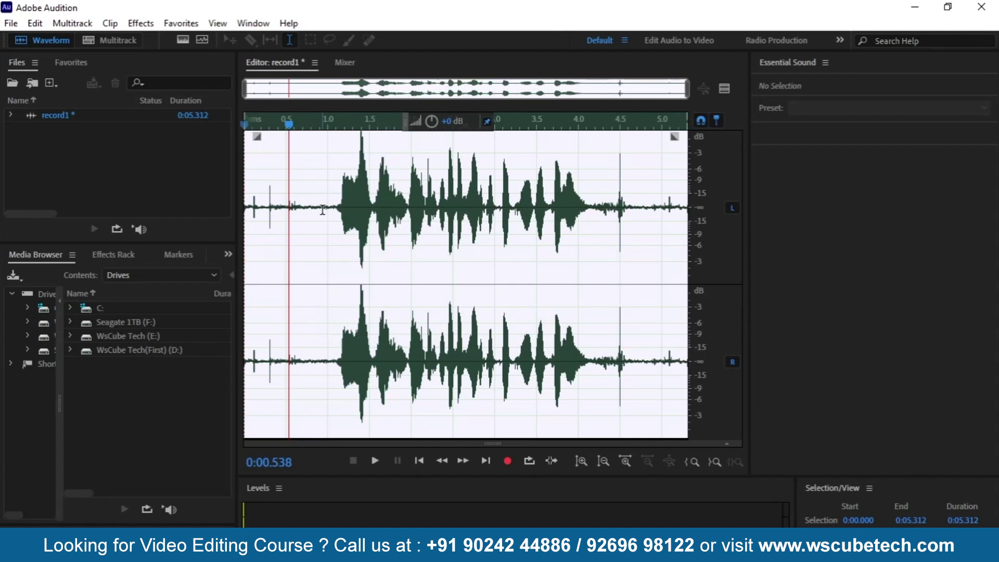
- Inspect the normalized waveform and play the entire recording to listen for background noise
left_click(322, 210)
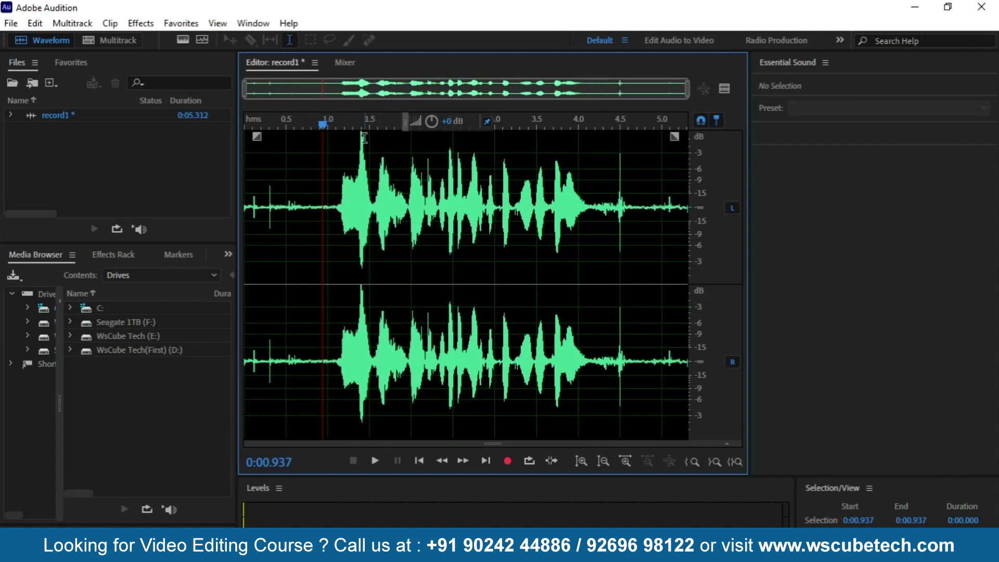
left_click(409, 235)
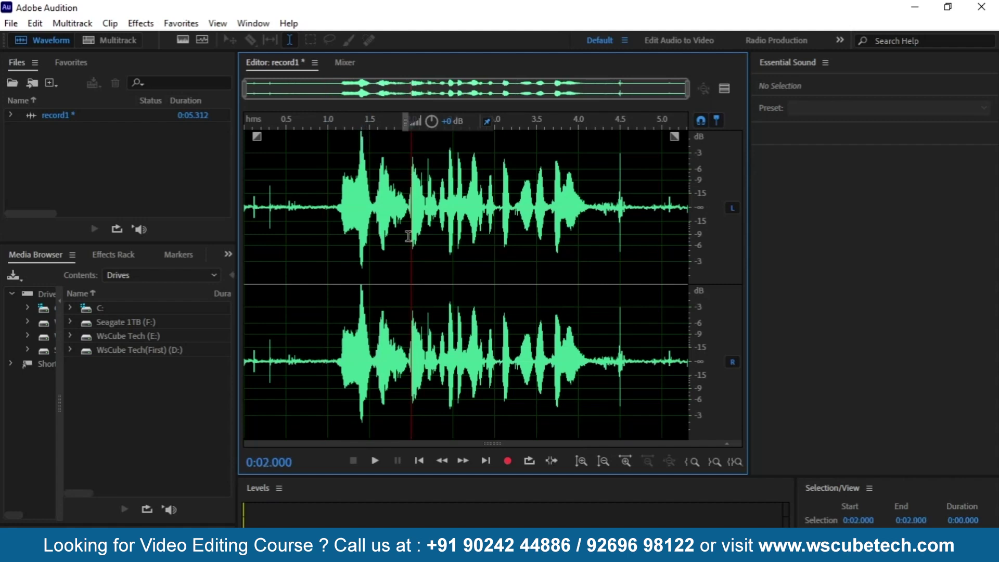
key("ctrl+a")
key("space")
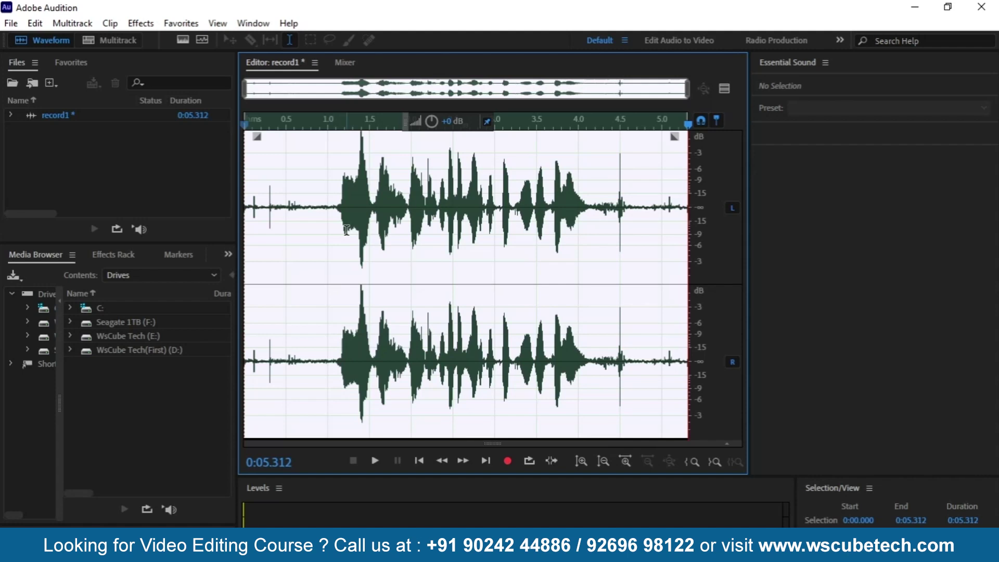
left_click(328, 231)
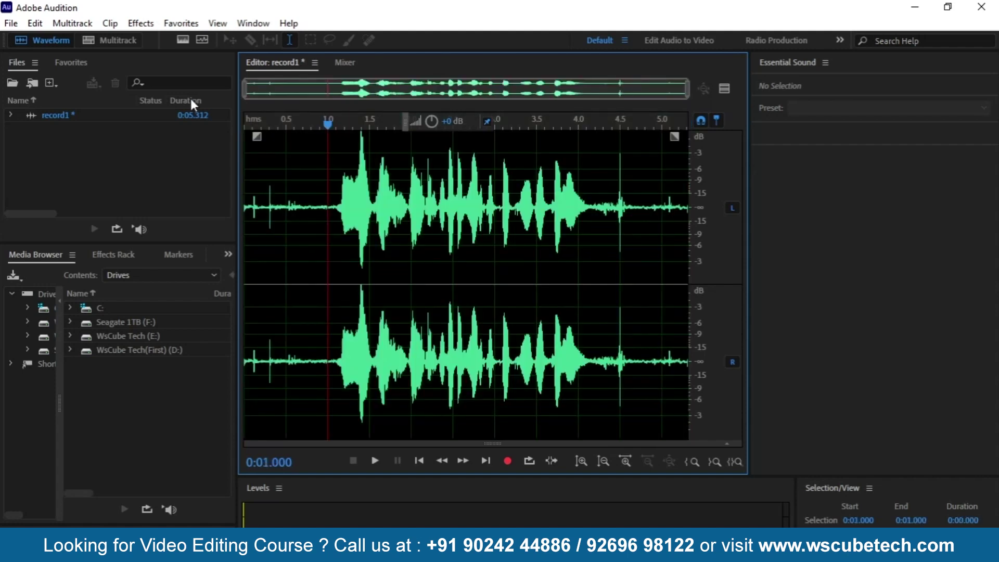
left_click(141, 24)
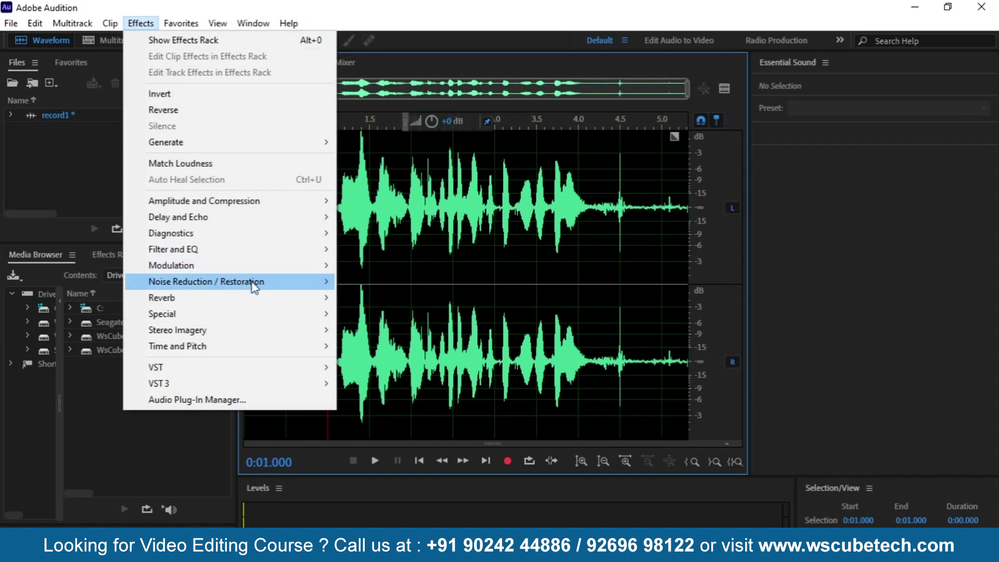
mouse_move(253, 284)
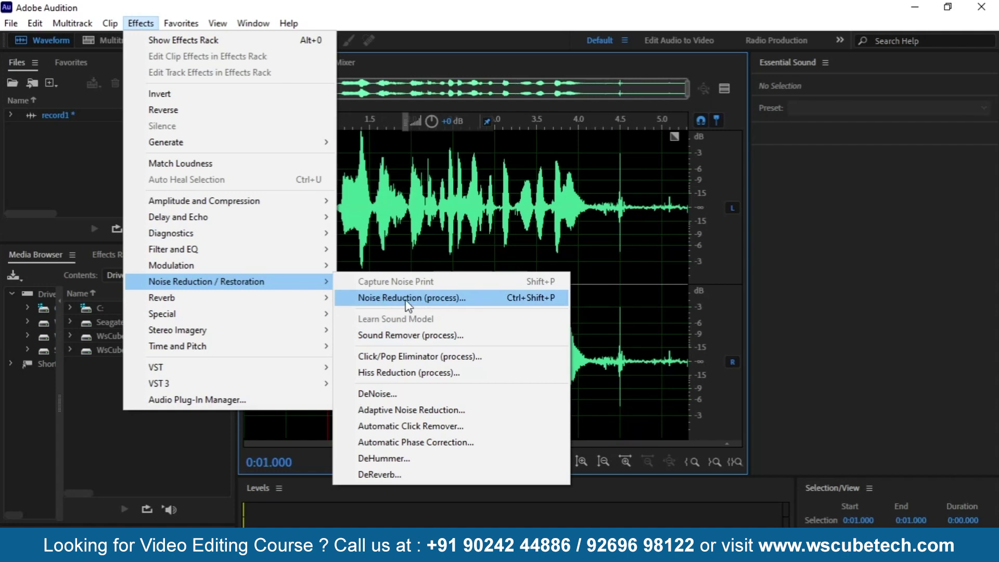
left_click(419, 302)
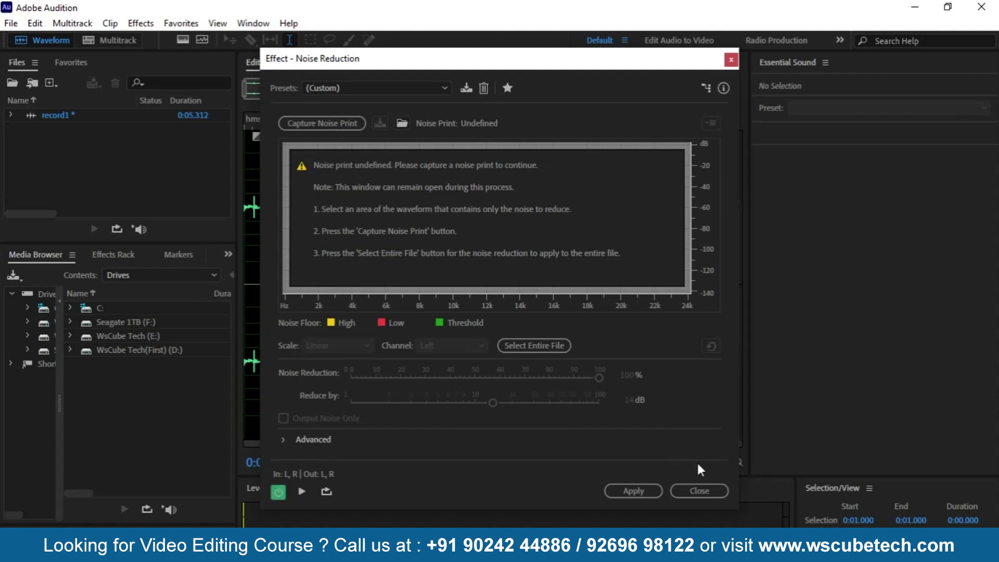
left_click(704, 489)
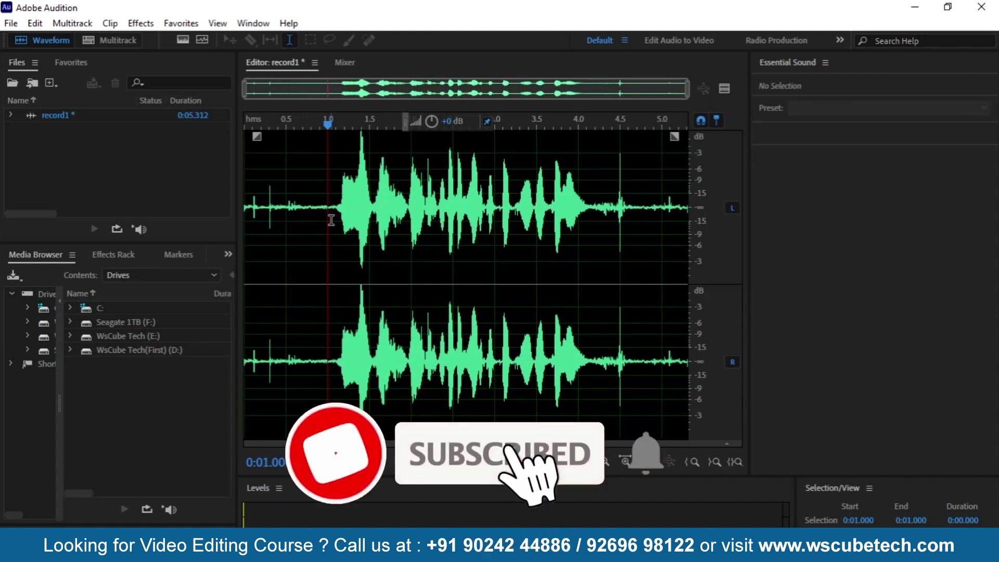
- Select the noise-only stretch before the speech, from about 0.6 to 1.0 seconds, listen to it and capture it as the noise print
left_click_drag(330, 221, 295, 228)
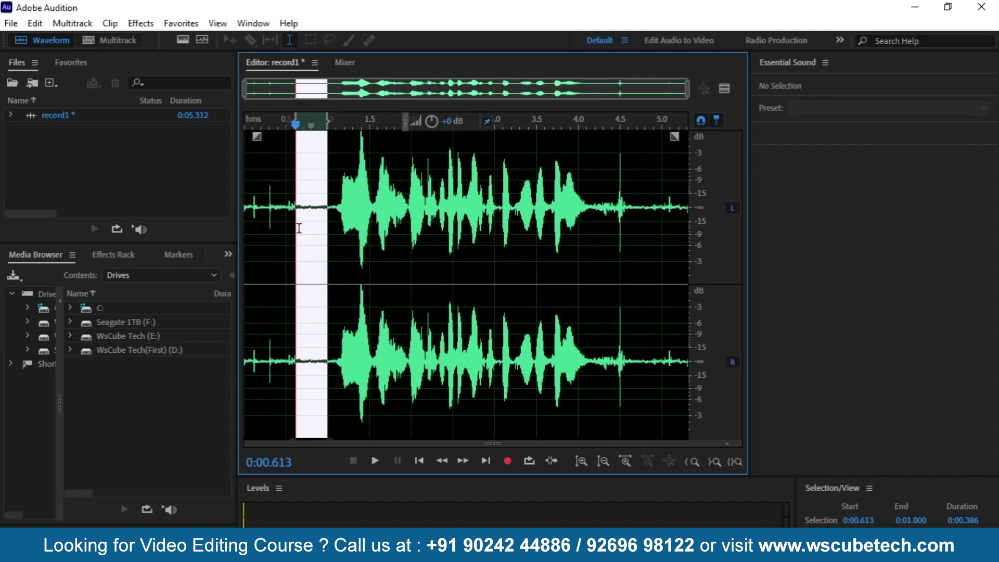
key("space")
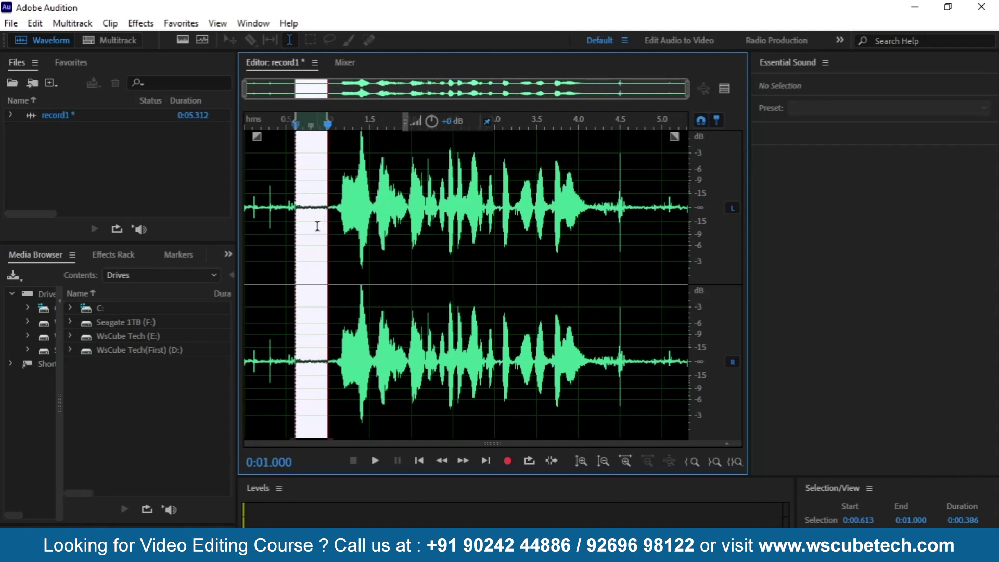
left_click(138, 24)
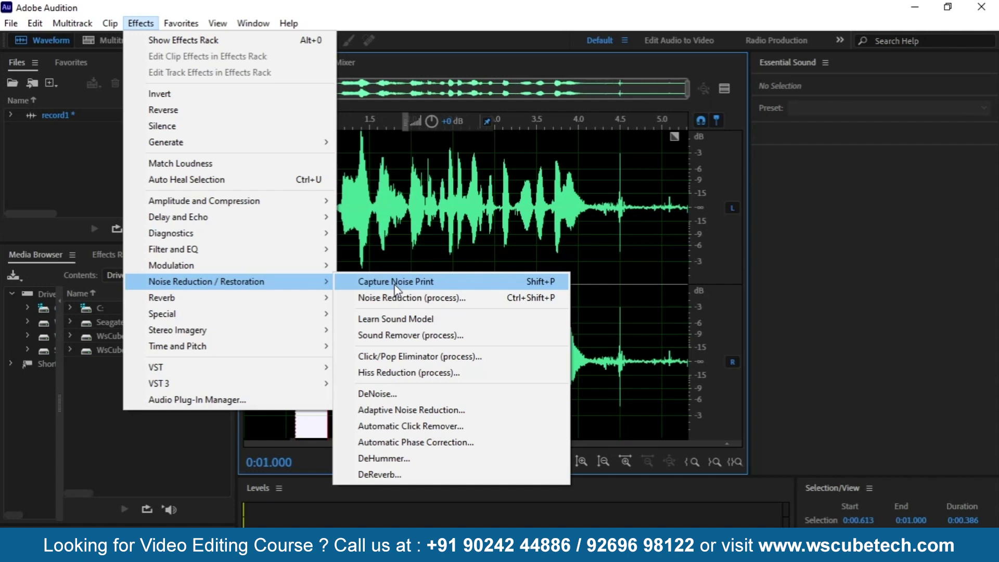
left_click(395, 284)
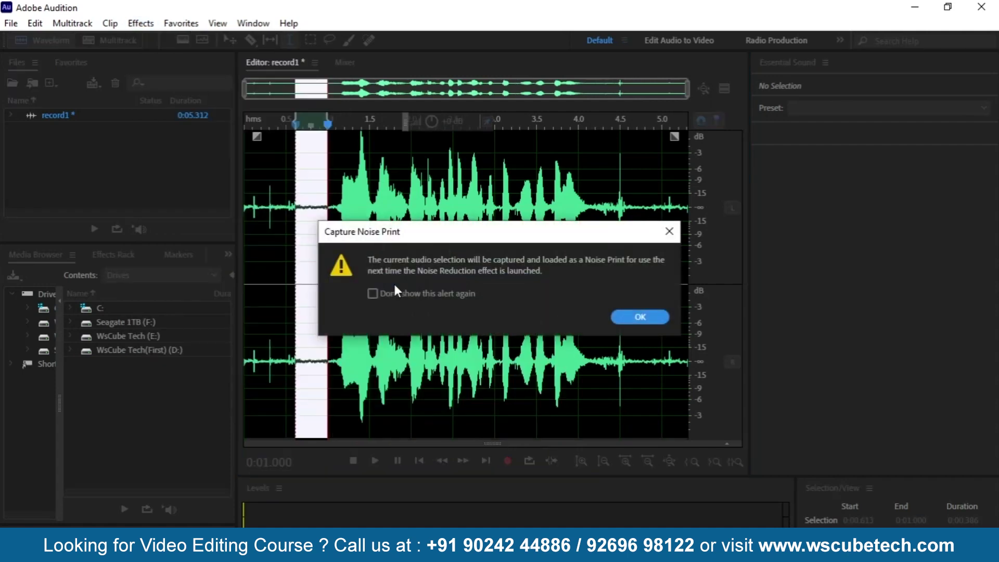
left_click(643, 317)
- Apply Noise Reduction to the entire recording with the captured noise print, keeping the default reduction settings
left_click(400, 234)
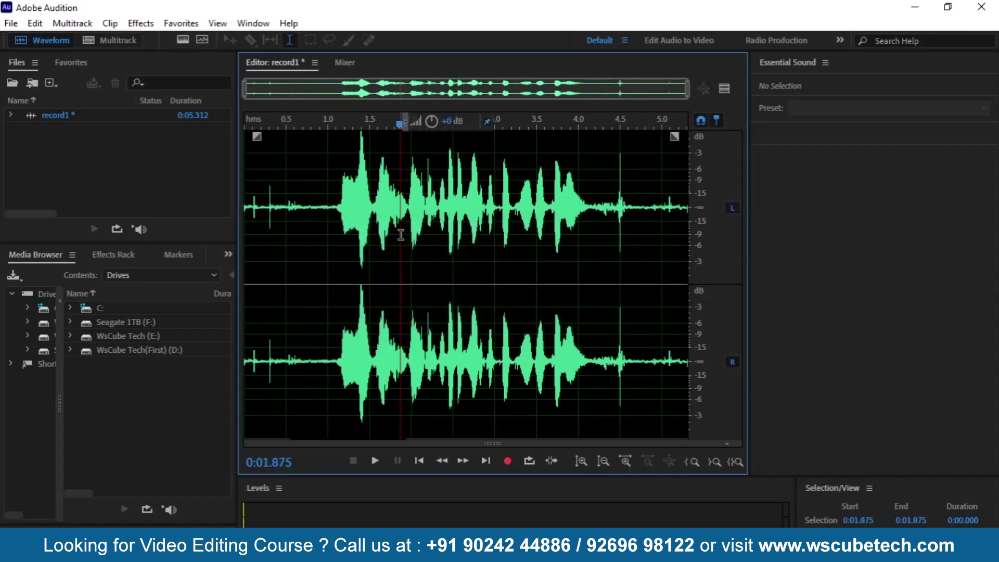
key("ctrl+a")
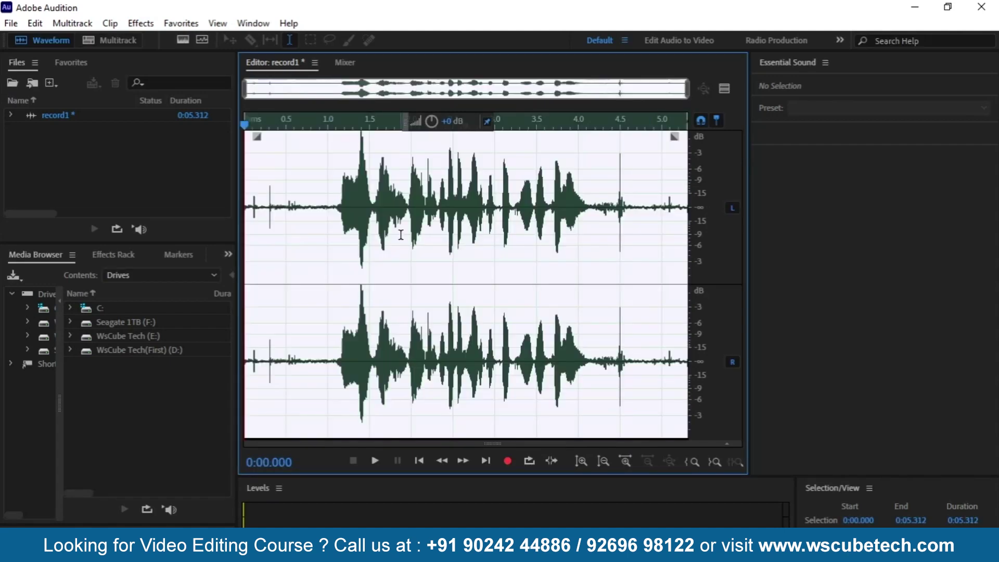
left_click(141, 24)
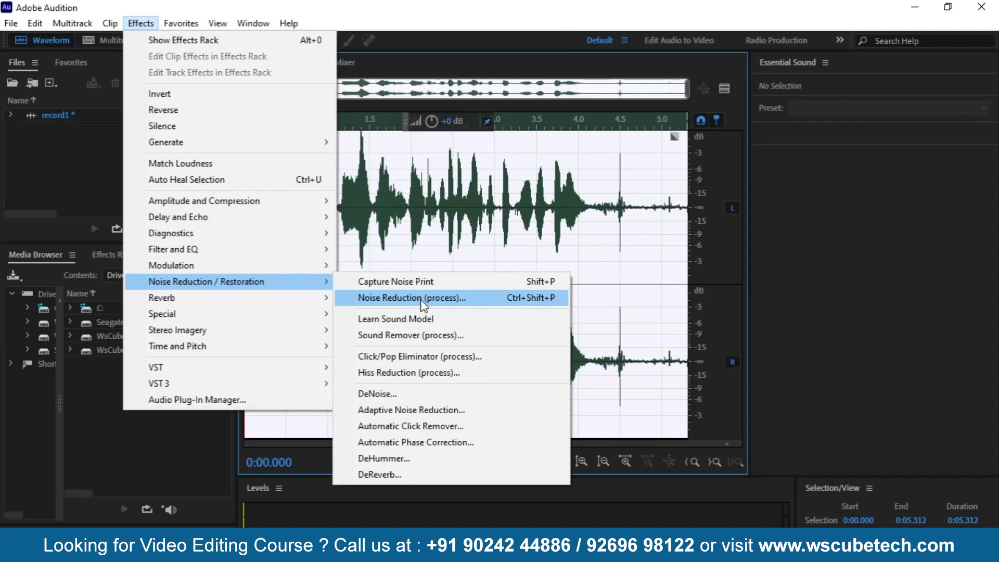
left_click(421, 298)
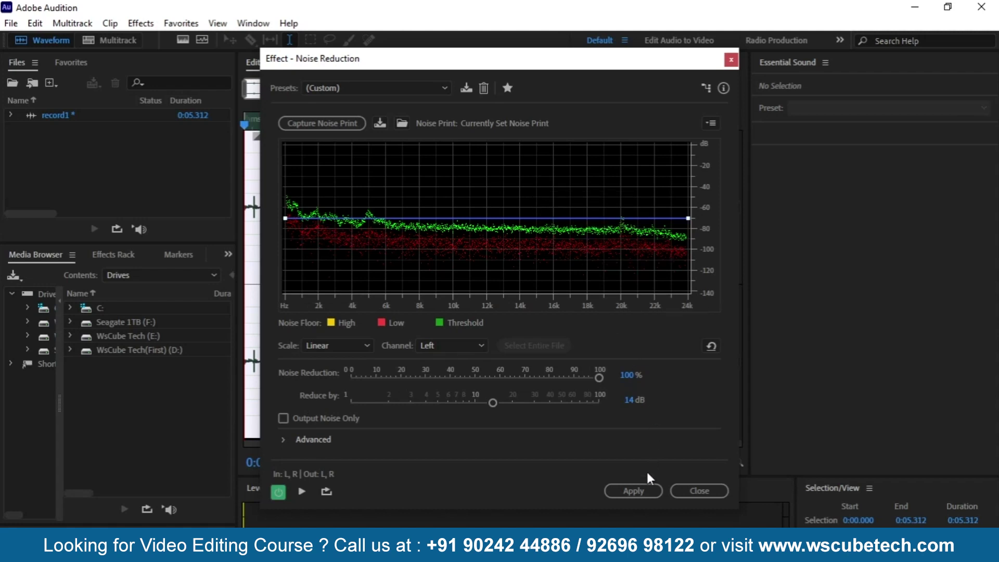
left_click(646, 490)
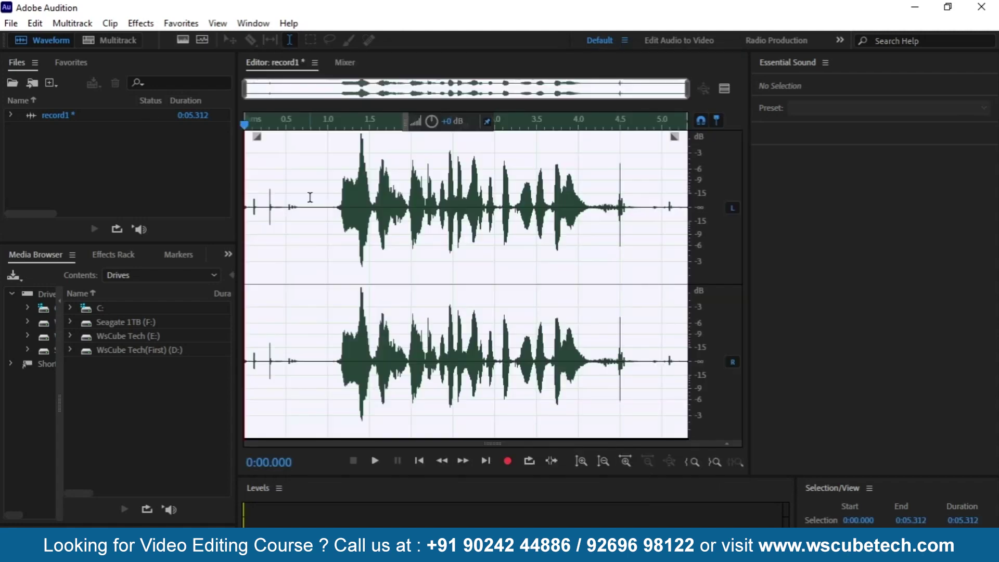
left_click(328, 239)
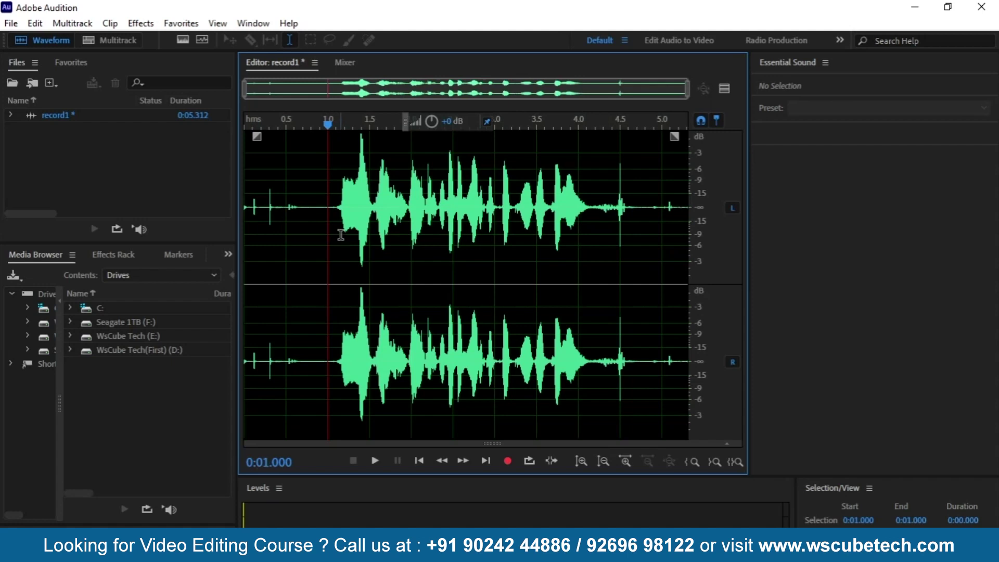
- Run a second Noise Reduction pass over the whole recording with the same noise print and settings
left_click(311, 227)
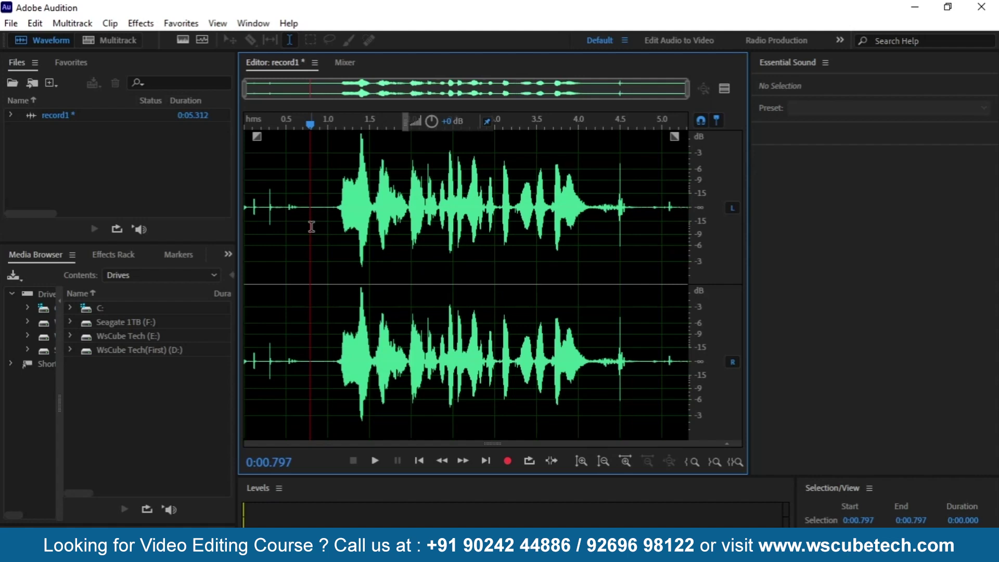
key("ctrl+a")
left_click(140, 23)
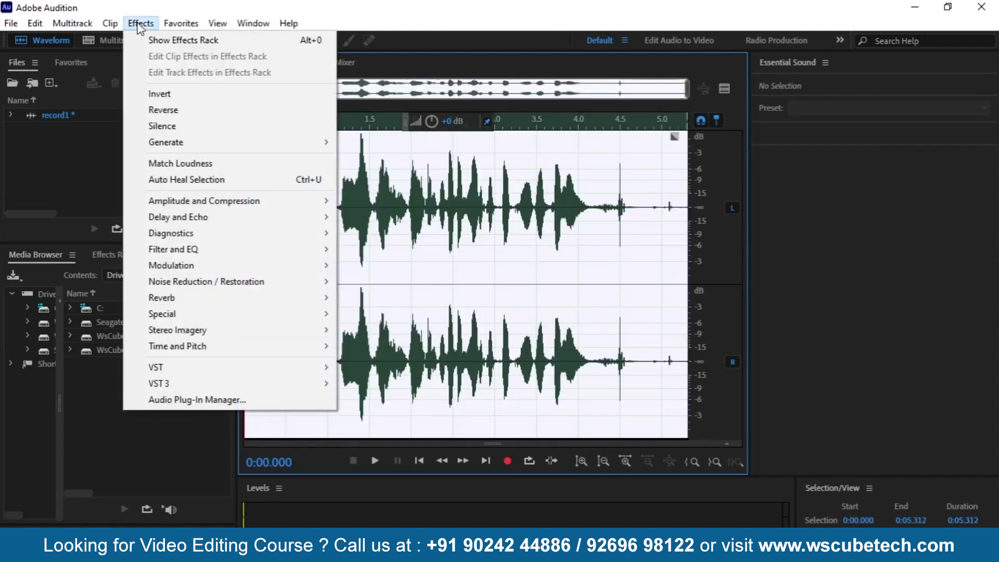
mouse_move(223, 284)
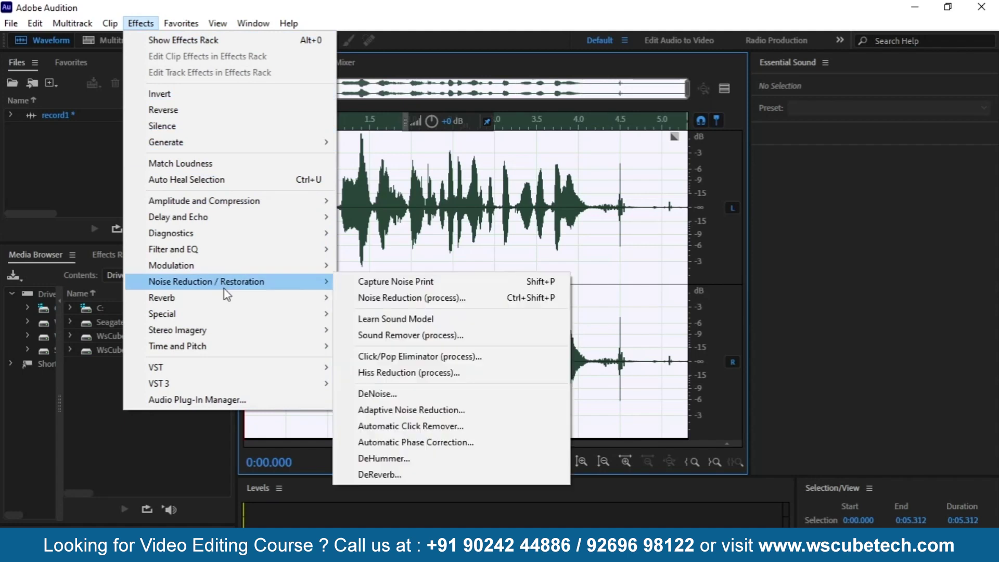
left_click(397, 306)
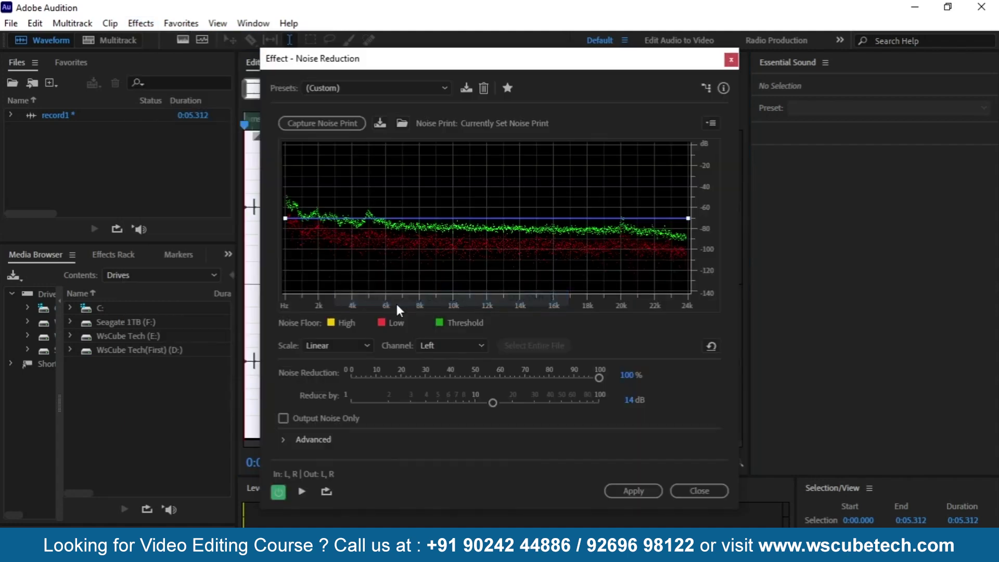
left_click(628, 492)
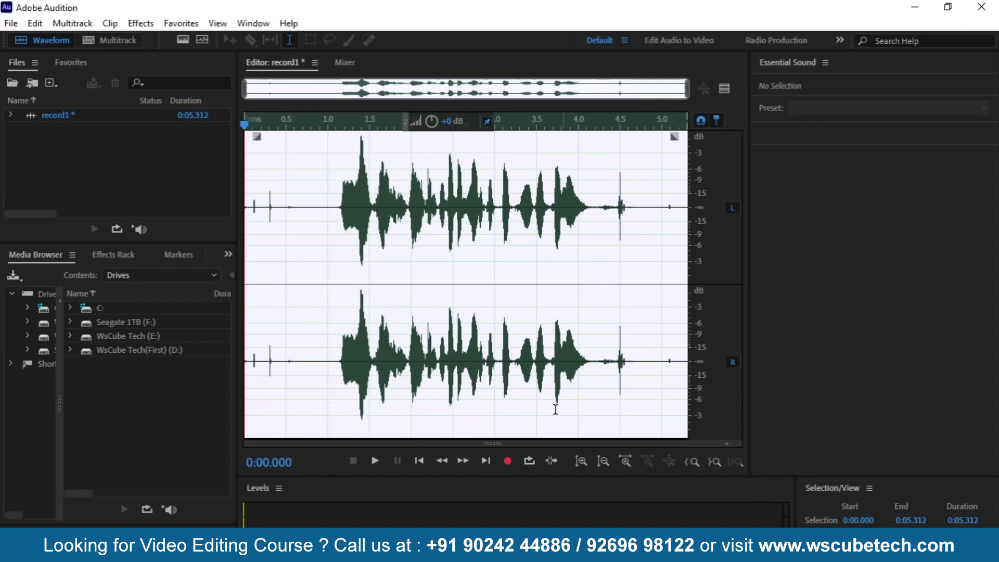
- Play the entire noise-reduced recording from the start to check for remaining noise
left_click(328, 244)
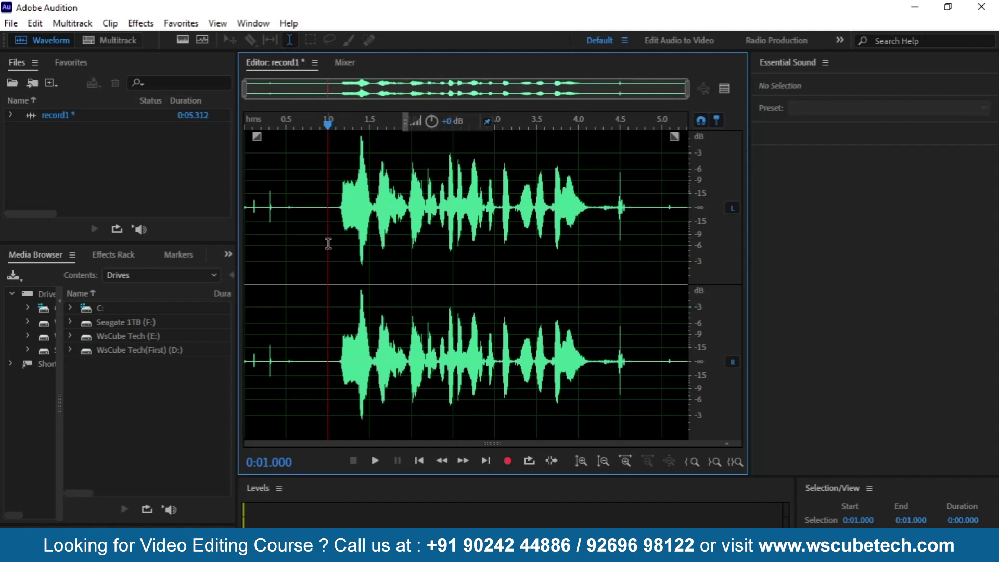
key("ctrl+a")
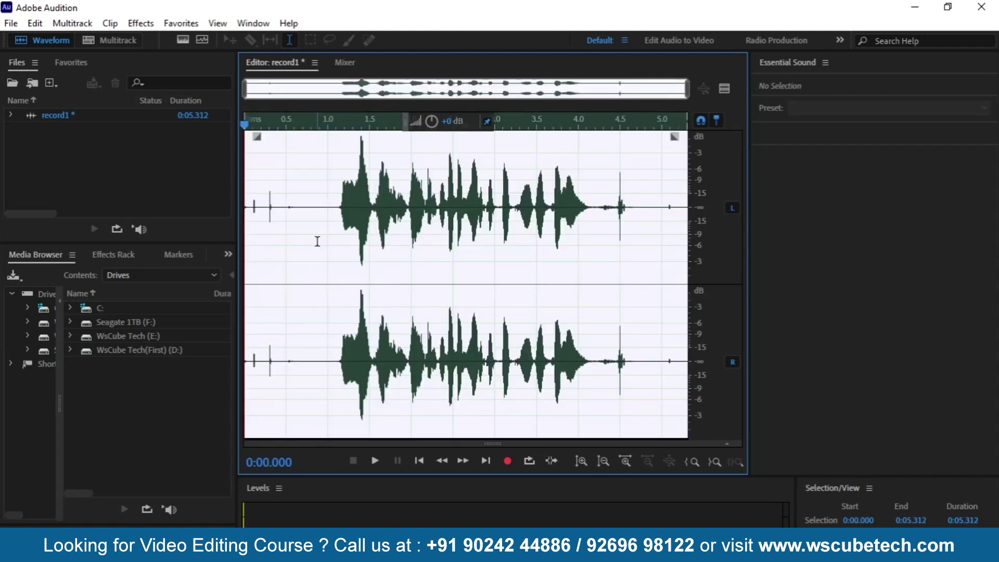
key("space")
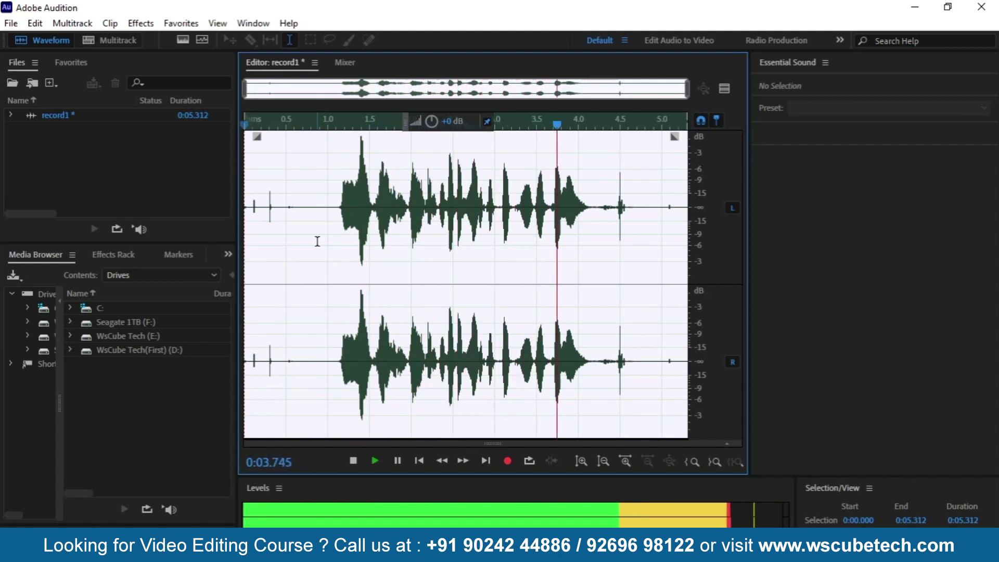
- Select the lead-in before the speech, from 0 to 1.0 seconds, listen to it and replace it with silence
left_click(323, 208)
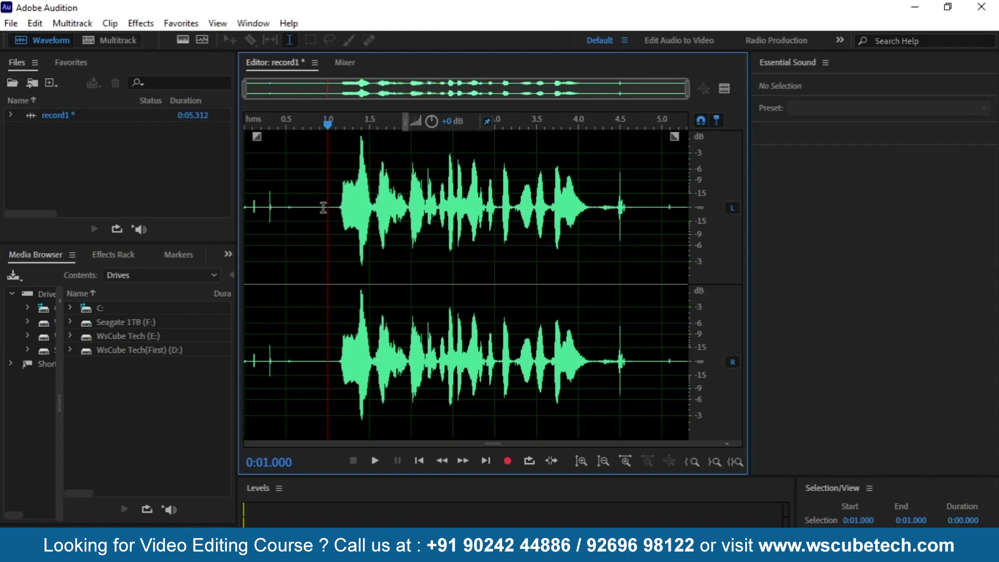
left_click_drag(326, 208, 196, 199)
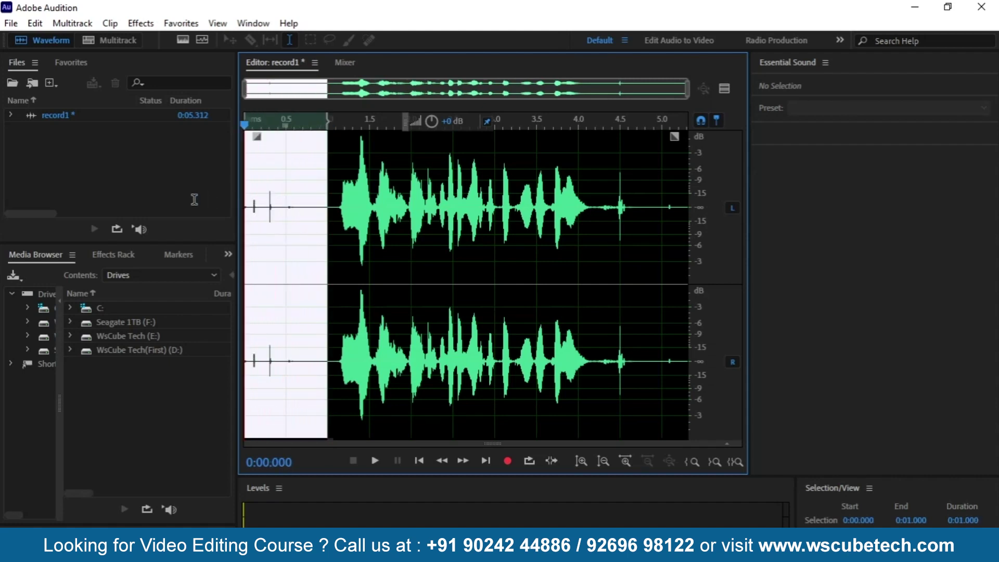
key("space")
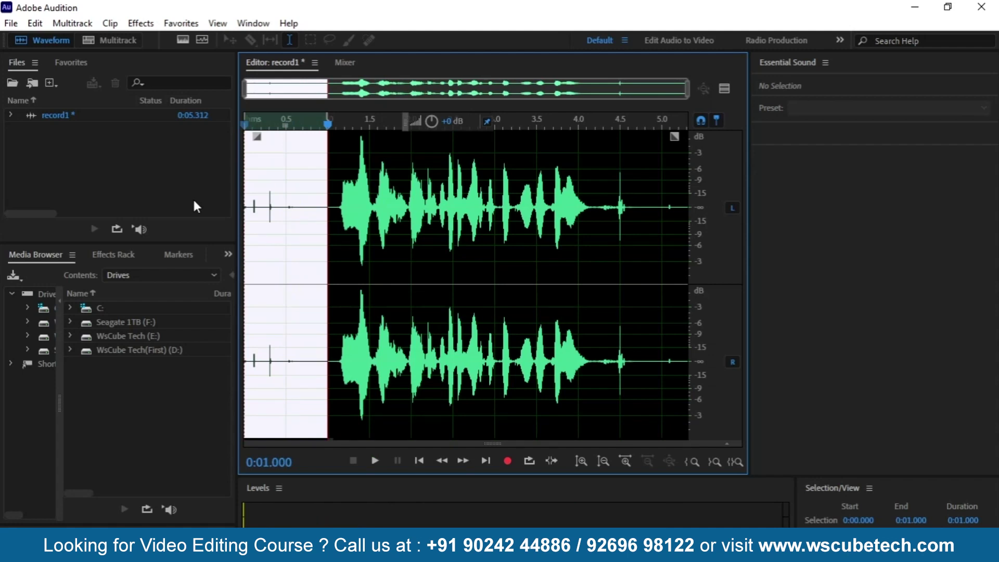
left_click(141, 24)
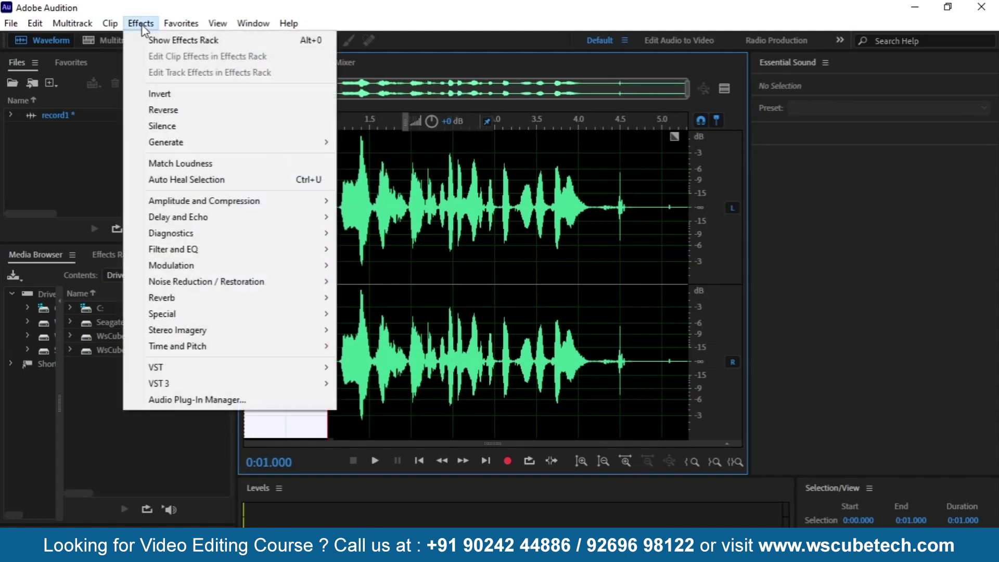
left_click(180, 131)
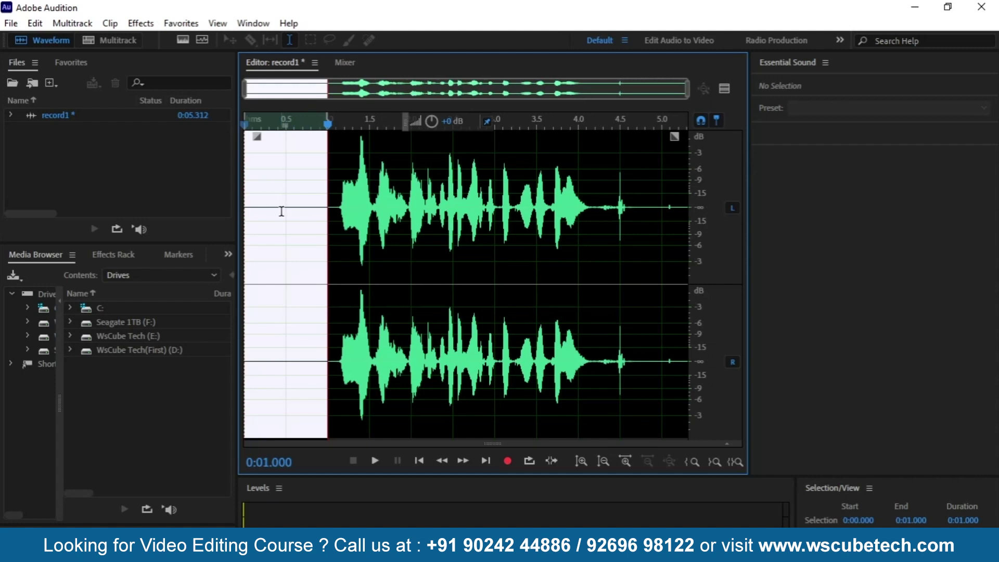
- Listen from about 0.76 seconds onward, then silence the tail after the speech, from about 4.18 seconds to the end
left_click(308, 204)
key("space")
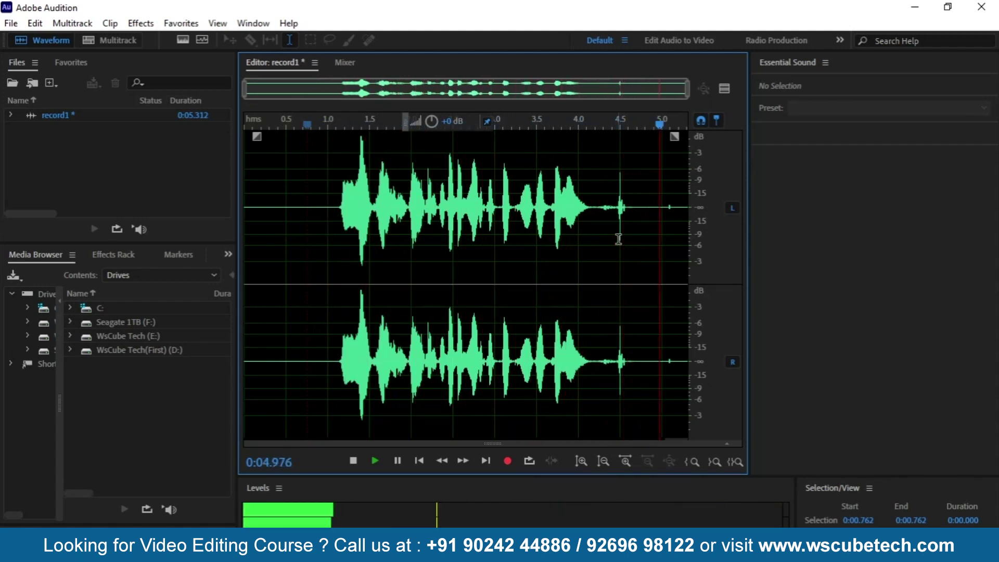
left_click(594, 218, "shift")
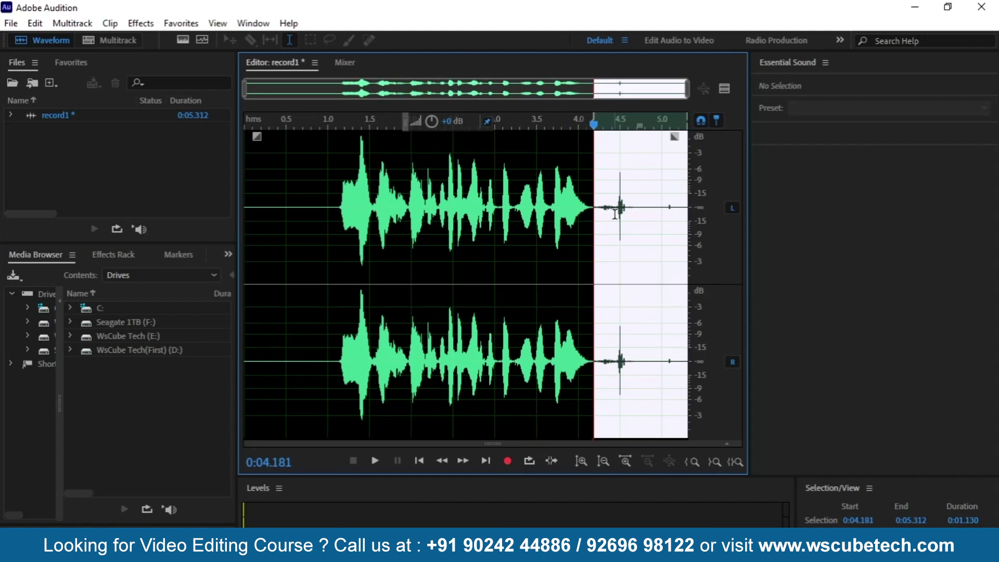
left_click(140, 23)
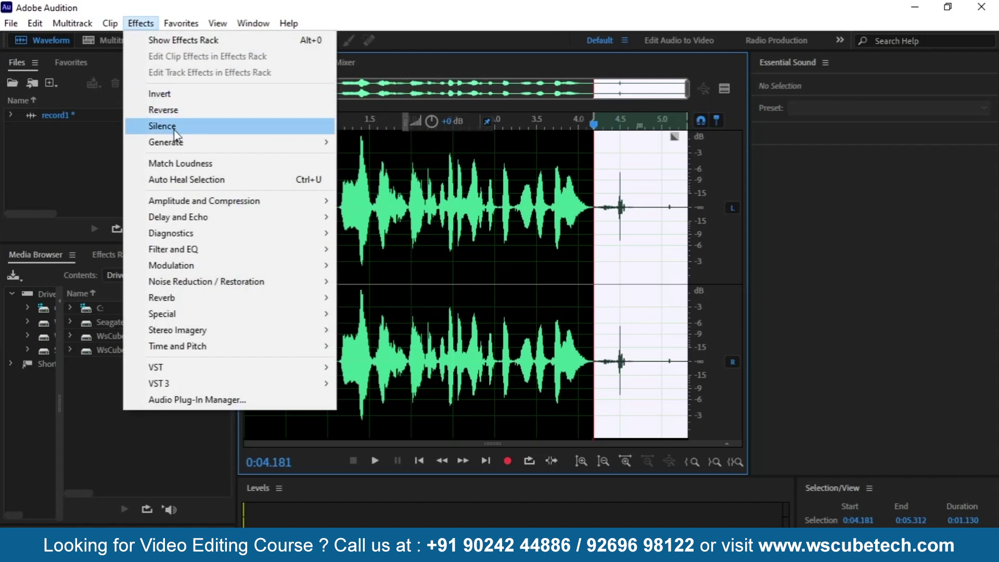
left_click(175, 130)
- Select the whole recording, play the cleaned result with both ends silenced, and clear the selection
left_click(443, 227)
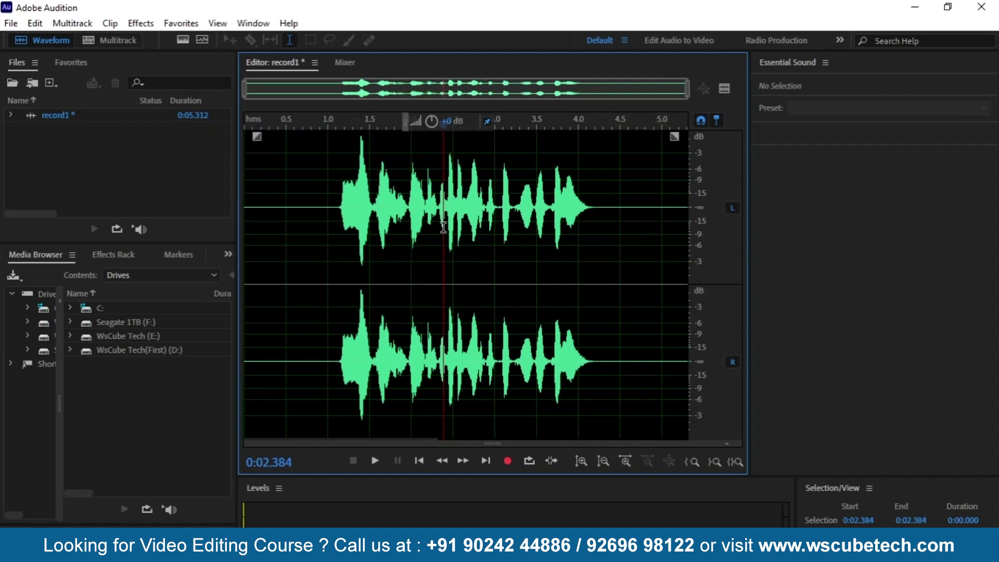
key("ctrl+a")
key("space")
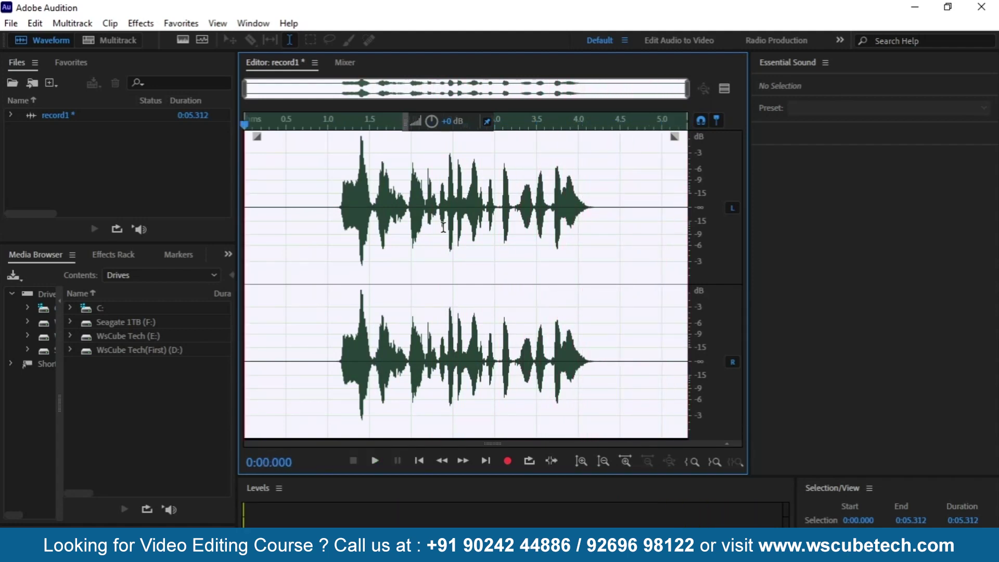
left_click(443, 227)
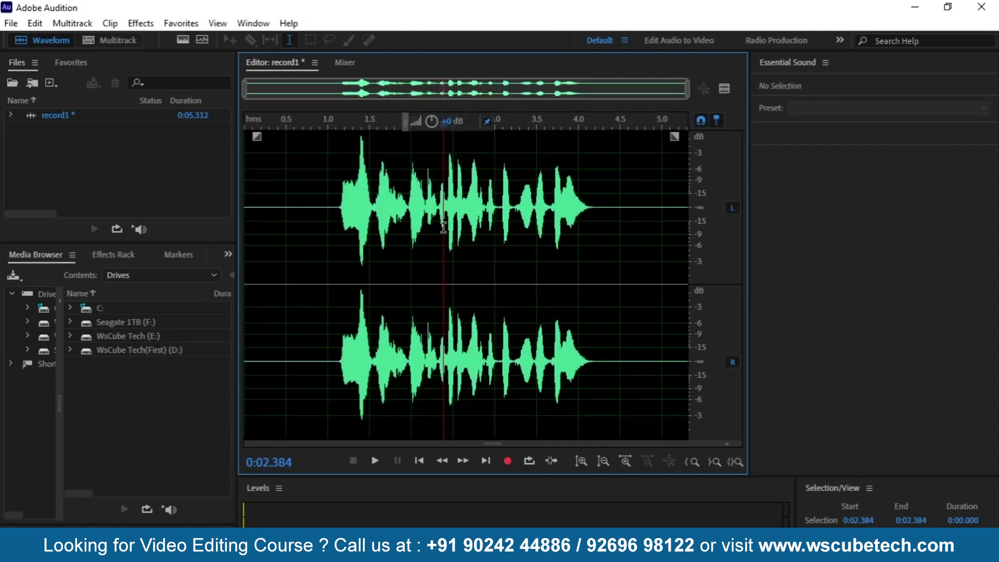